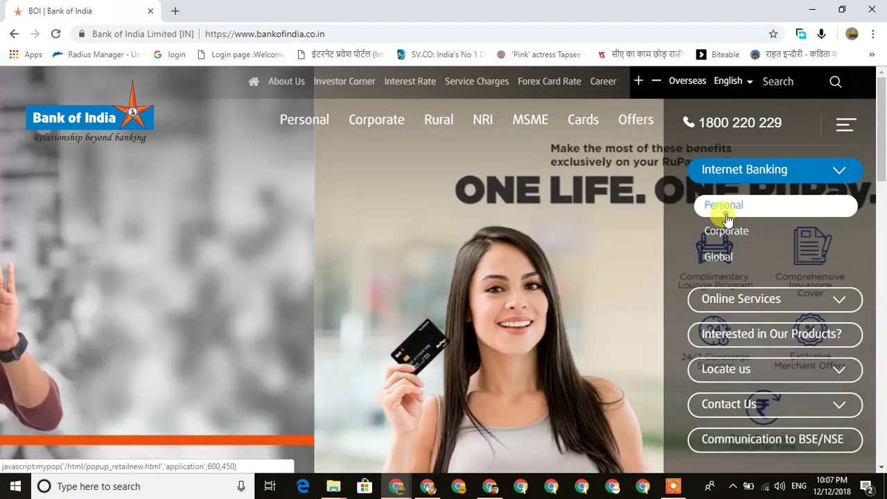
Open the personal Internet Banking login page, accepting the browser requirements notice, and activate the User ID field.
click(724, 214)
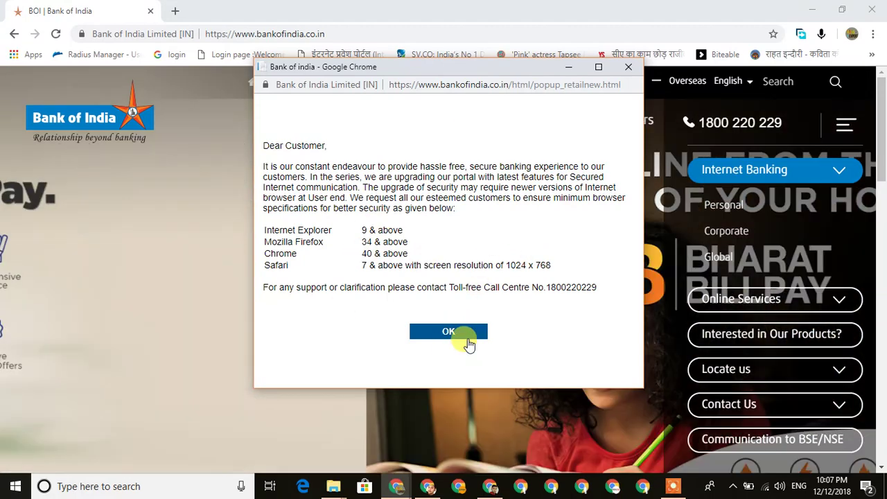
click(462, 336)
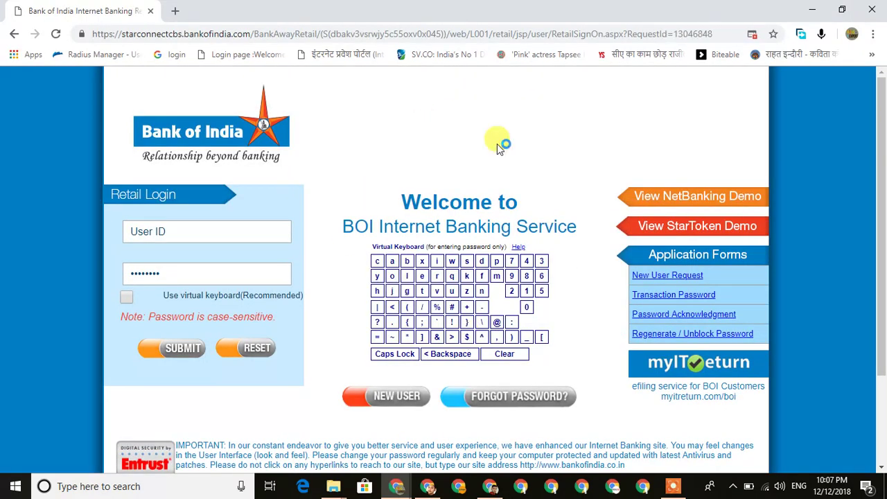
click(182, 222)
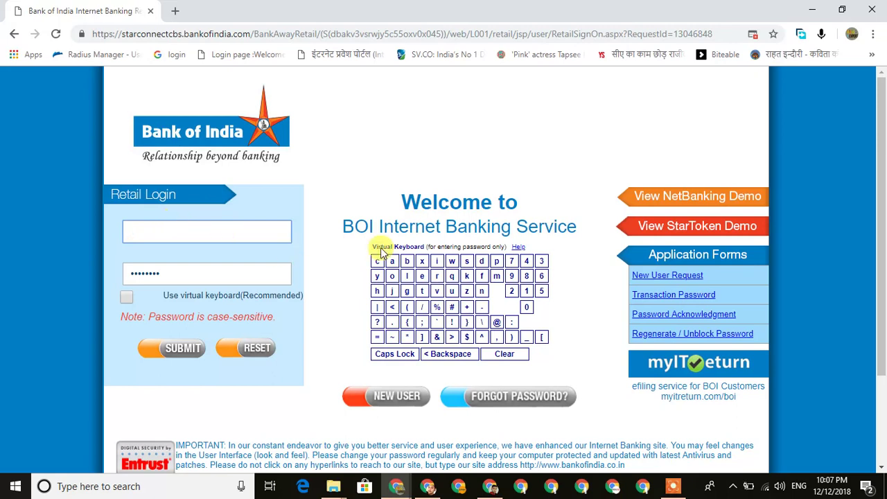
click(672, 487)
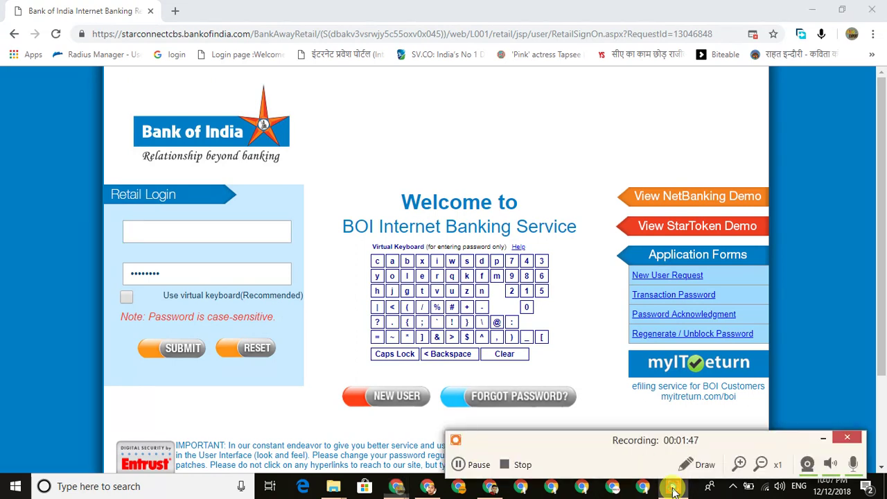
click(460, 465)
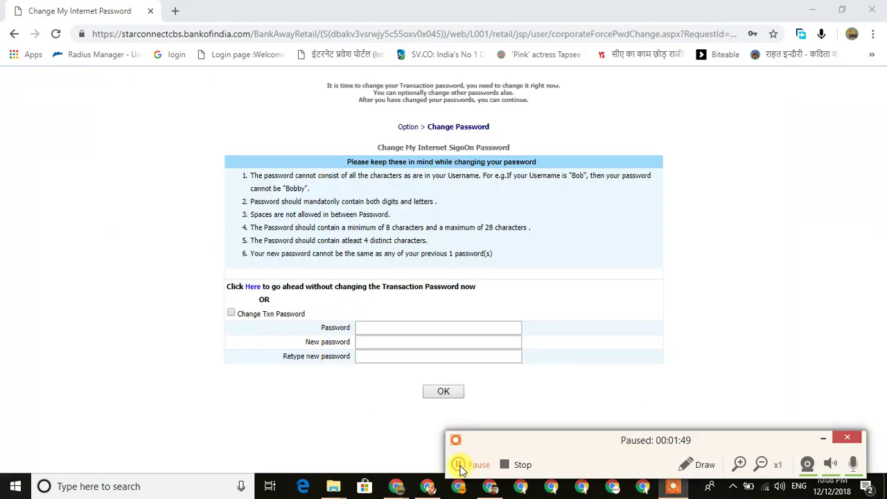
click(461, 468)
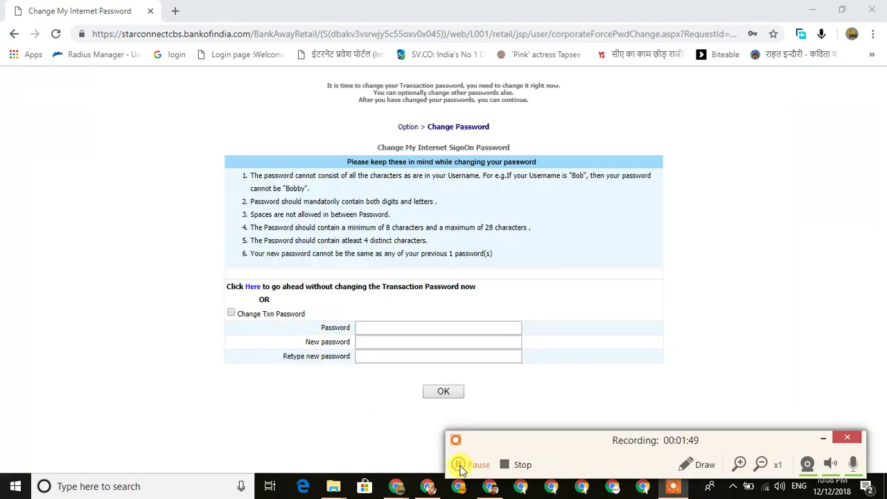
click(817, 437)
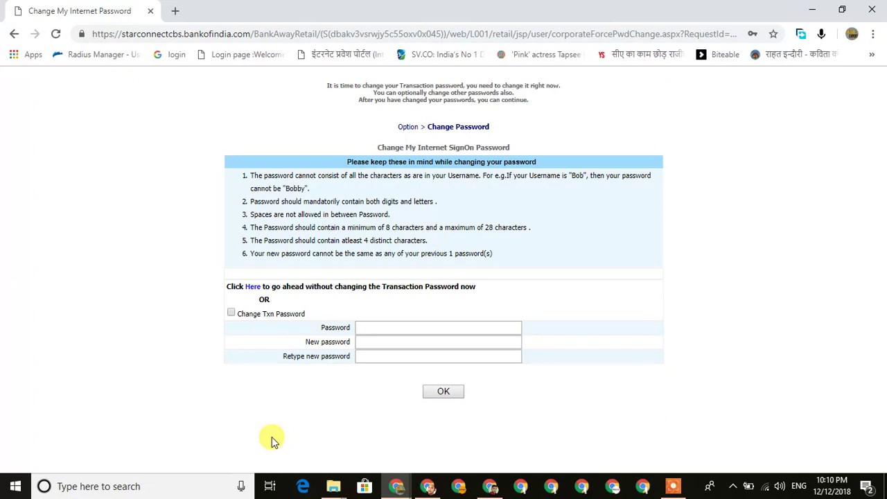
Go ahead without changing the transaction password and postpone the StarToken download to reach the account home page.
click(250, 288)
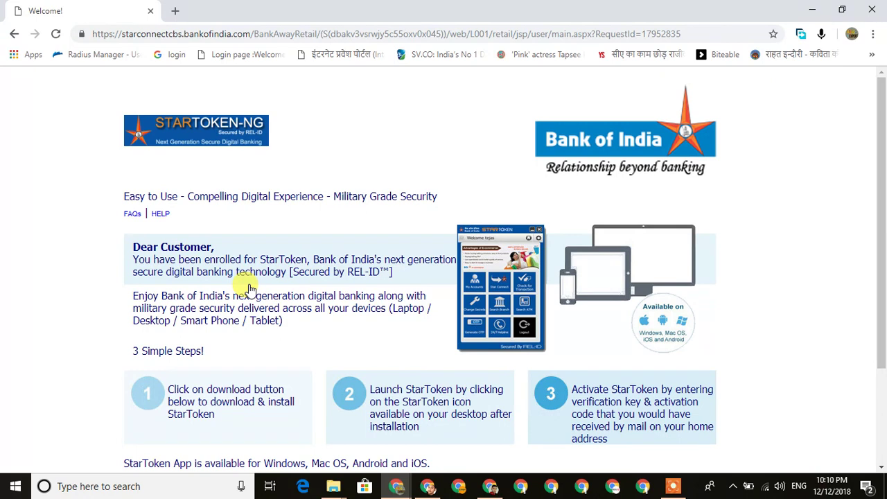
scroll(250, 288, down, 3)
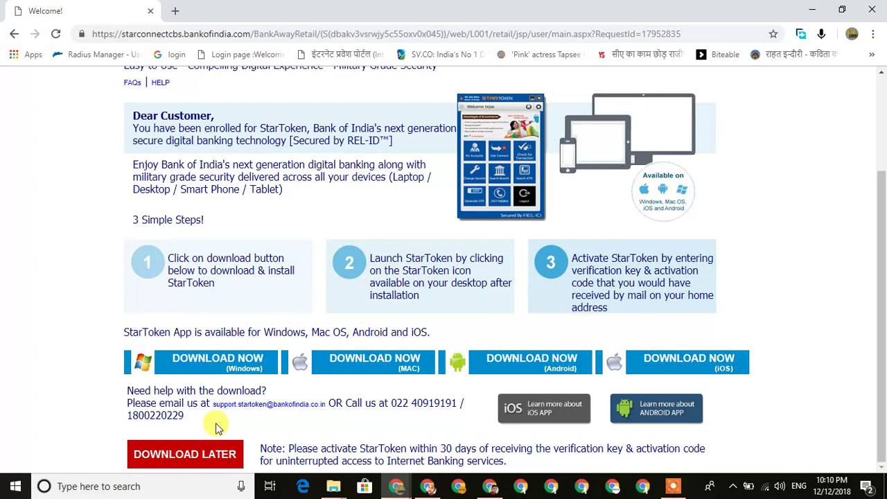
click(207, 452)
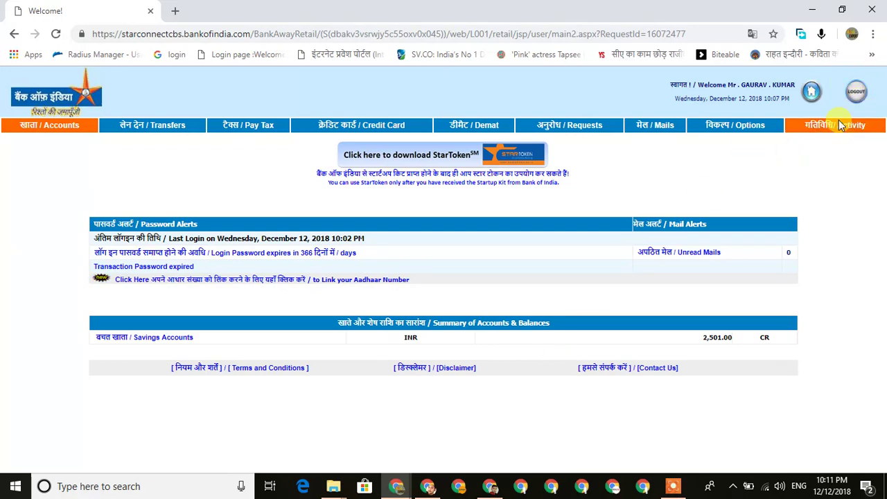
Open the Account Statement form for the savings account from its account summary.
click(70, 128)
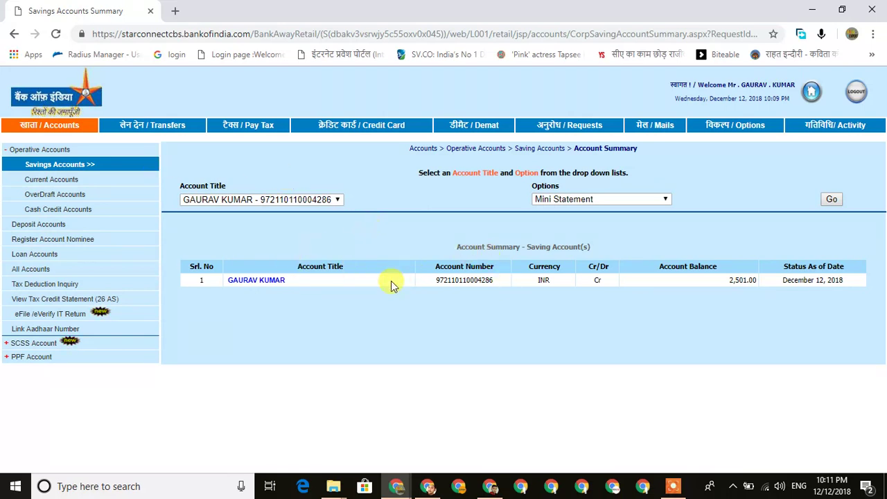
click(612, 196)
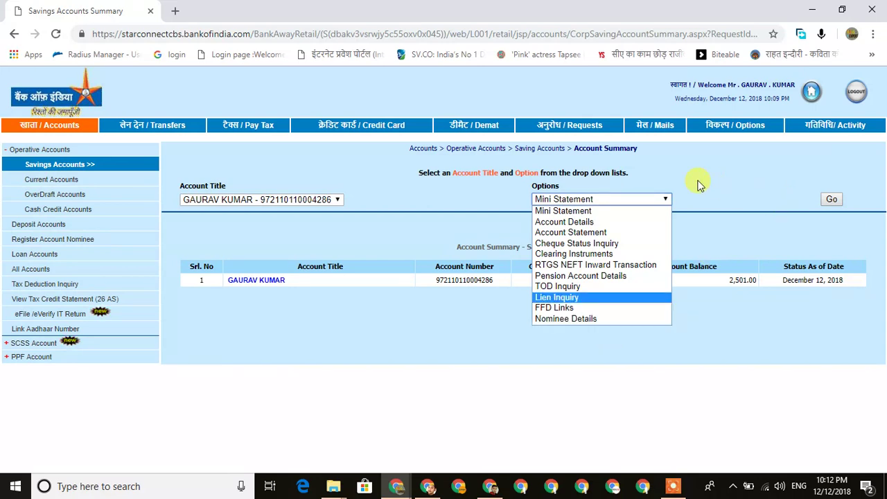
click(622, 231)
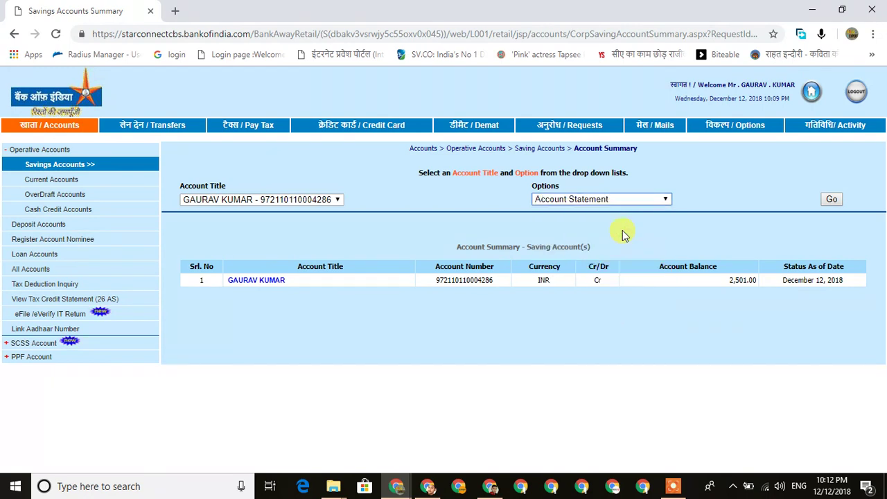
click(832, 199)
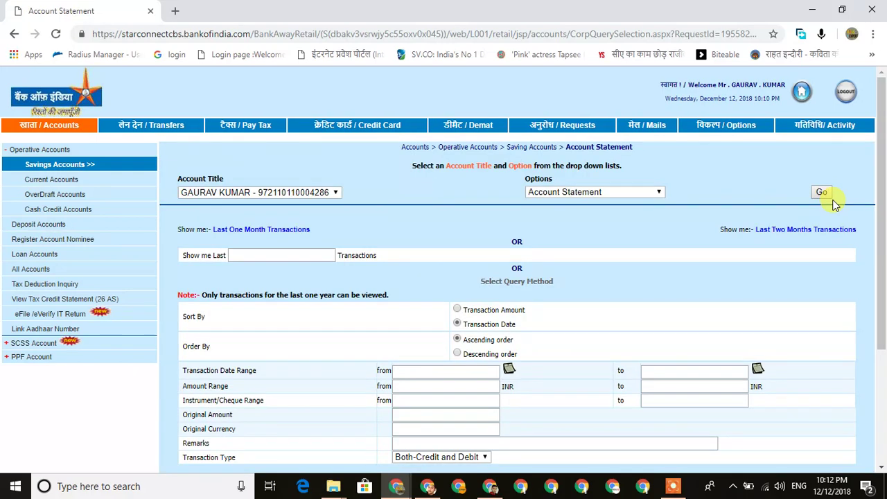
Examine the account statement form, including the transaction date range pickers, the sorting choices and the statement format options.
scroll(834, 203, down, 3)
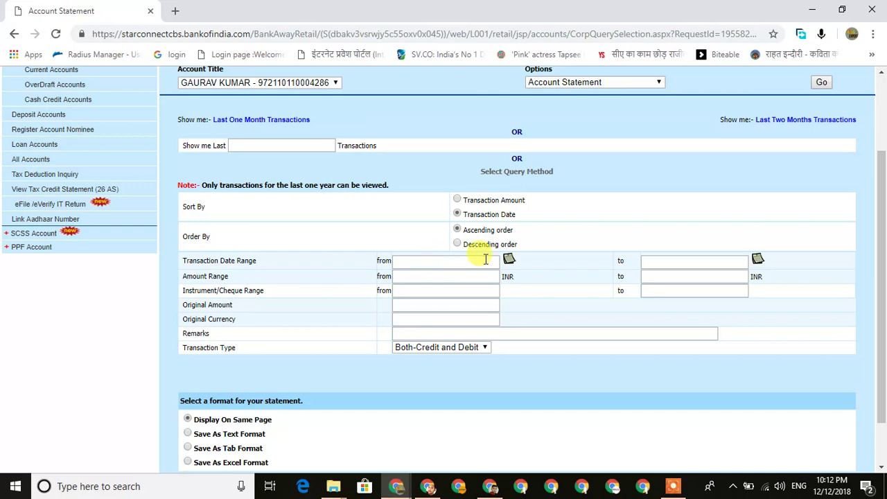
click(509, 259)
click(595, 248)
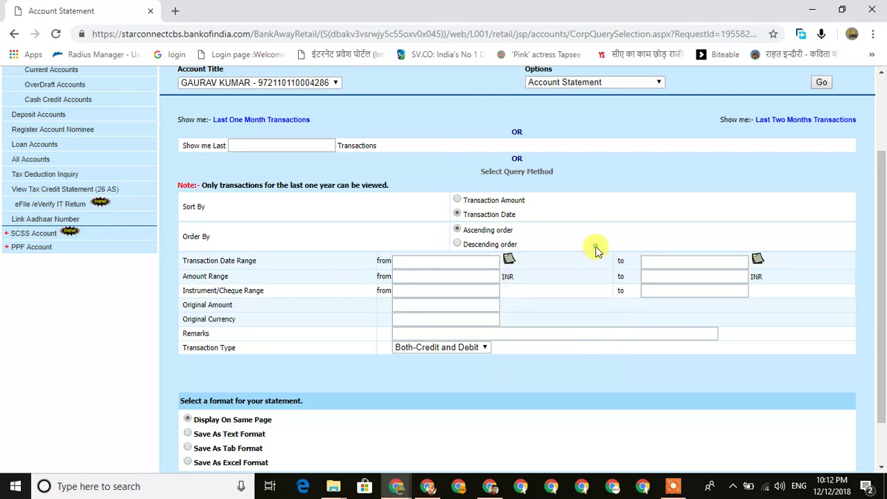
click(757, 258)
click(871, 219)
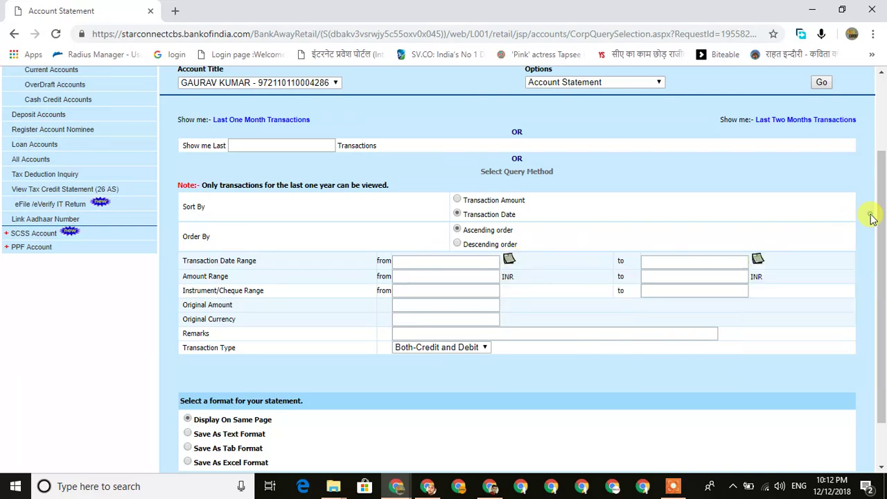
scroll(871, 218, down, 2)
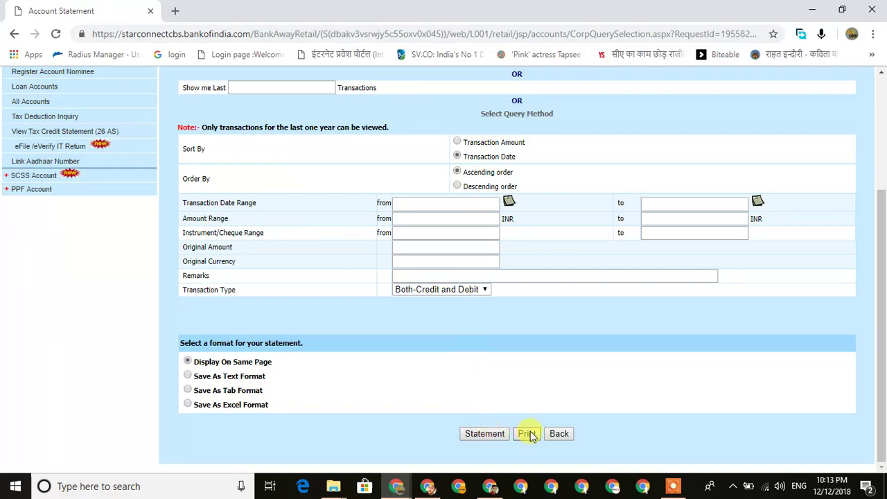
scroll(730, 251, up, 3)
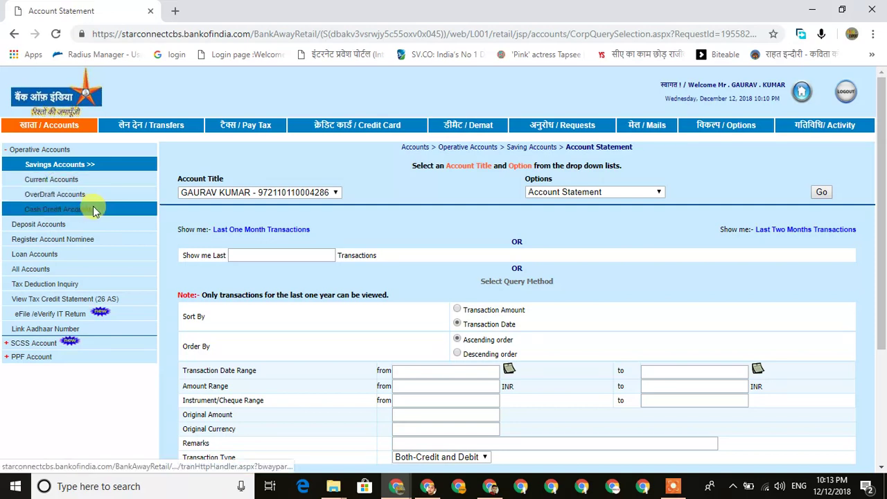
click(672, 489)
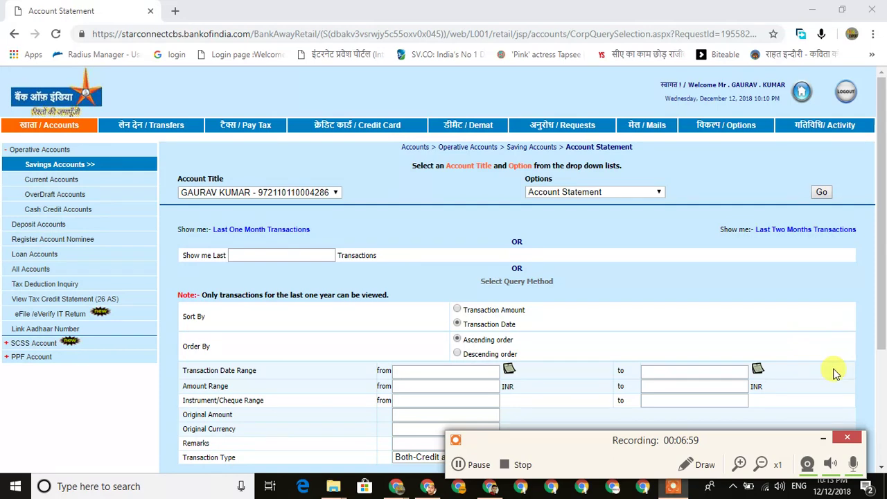
click(825, 441)
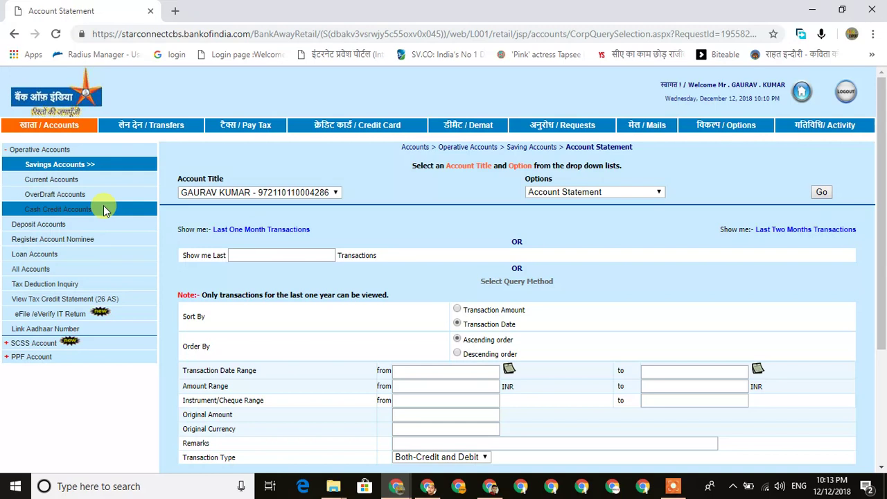
View the options offered for Deposit Accounts and return to the savings account summary.
click(59, 228)
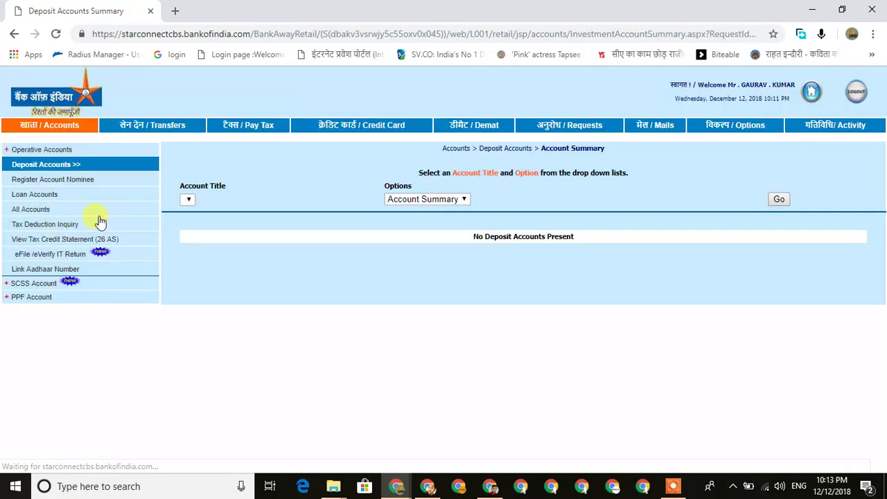
click(463, 199)
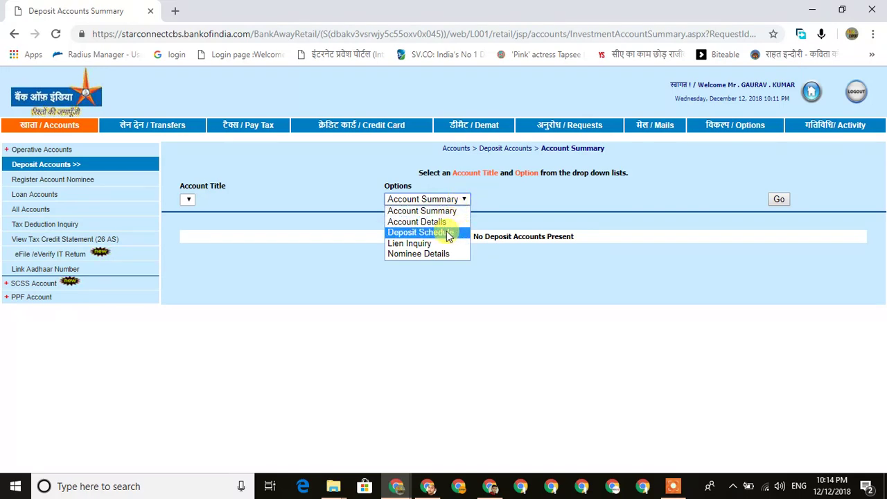
click(296, 197)
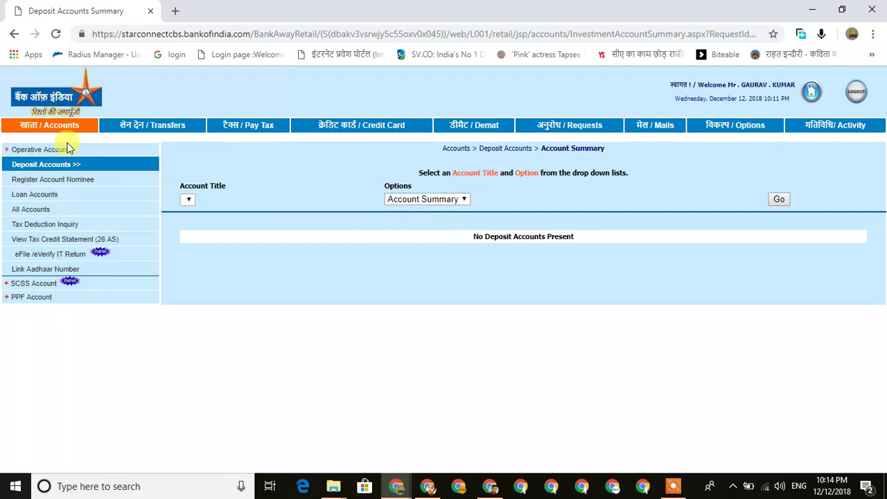
click(14, 163)
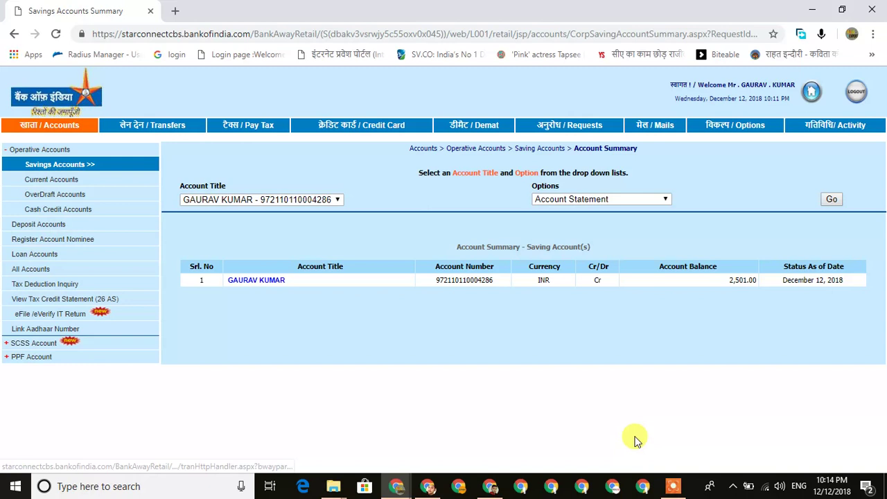
View the SCSS Account section and go back to the operative accounts' savings summary.
click(672, 486)
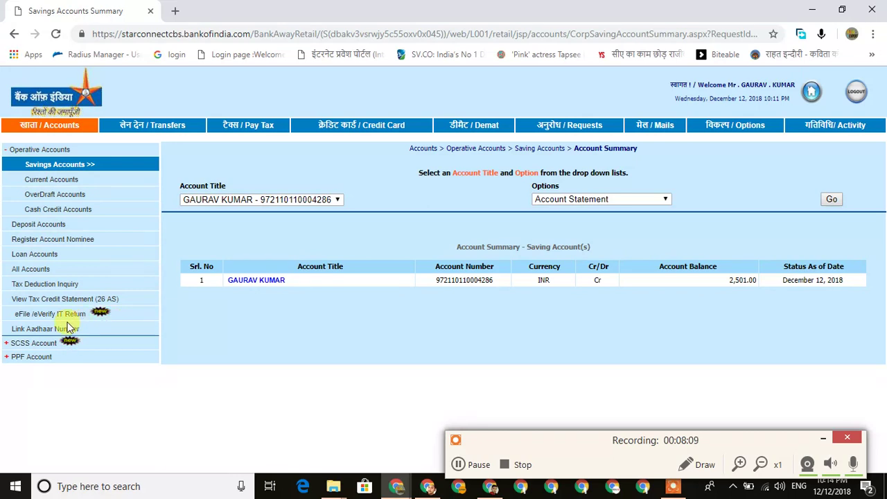
click(19, 356)
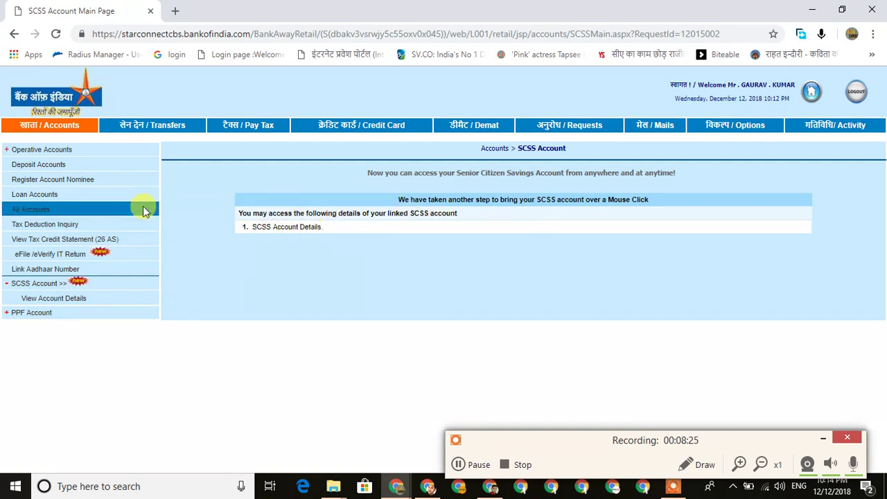
click(21, 151)
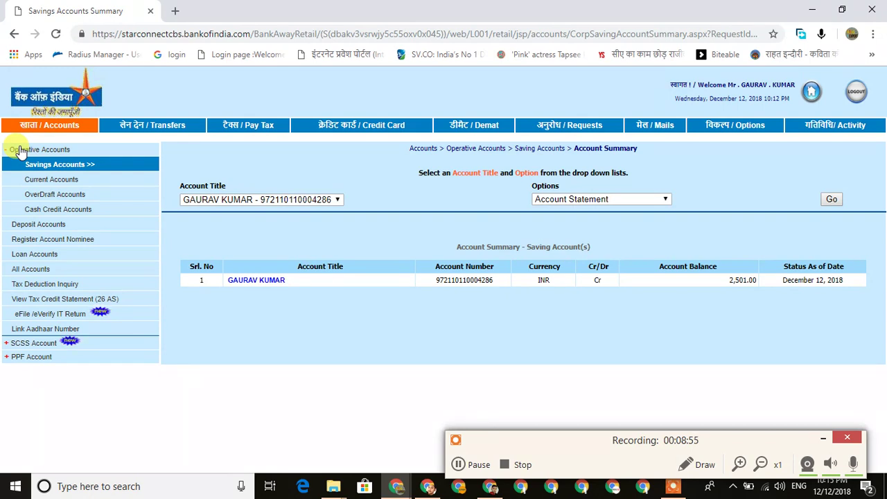
Open the Transfers section of the banking site.
click(174, 131)
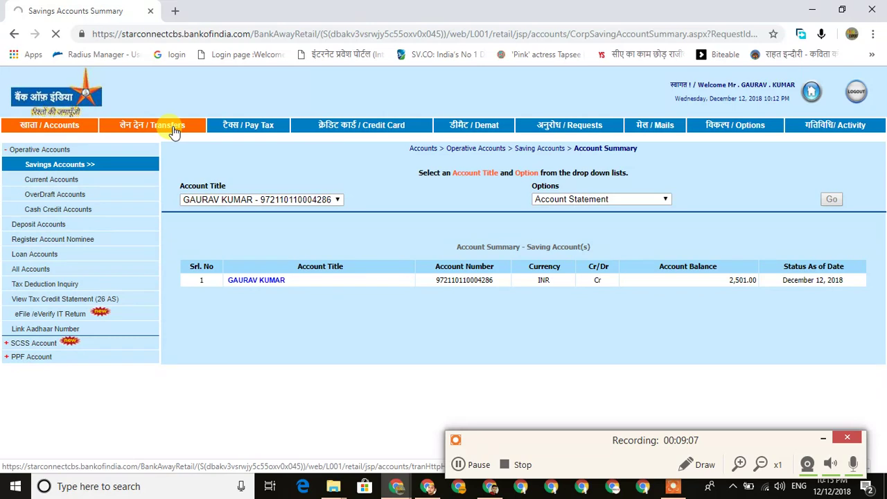